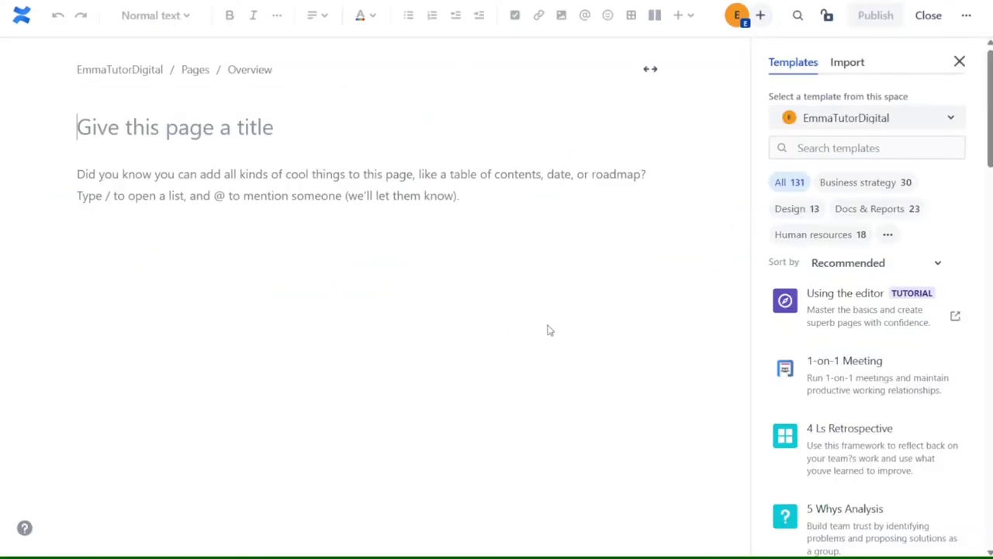
Apply the 1-on-1 Meeting template and bold its intro banner sentence.
click(857, 374)
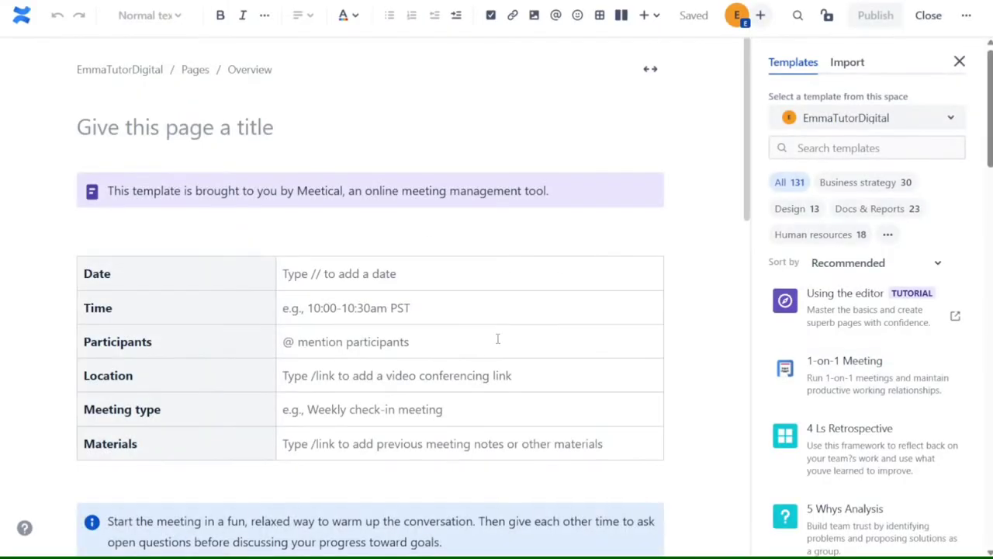
drag(558, 190, 106, 190)
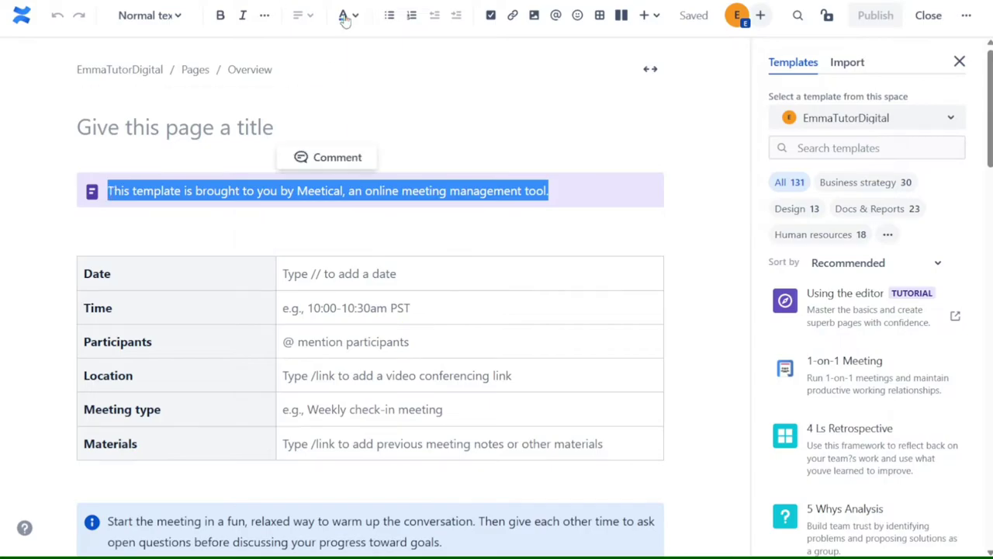
click(220, 17)
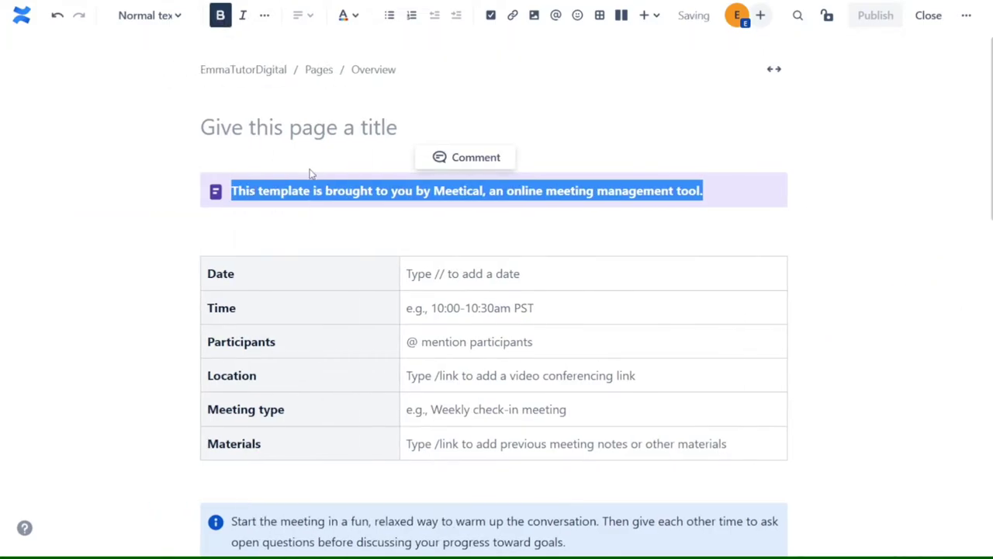
Add a two-column layout below the banner, with a wide left and narrow right column.
click(327, 217)
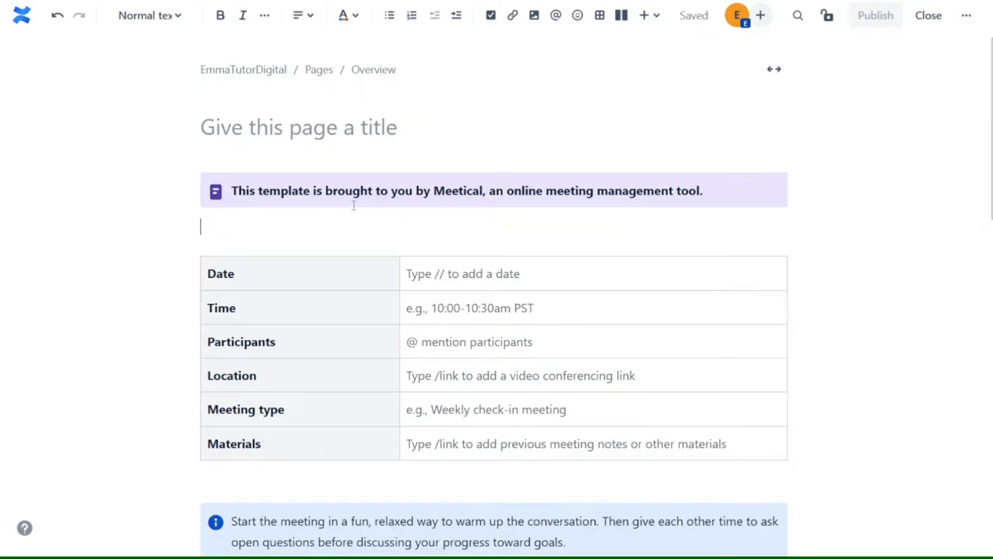
click(624, 19)
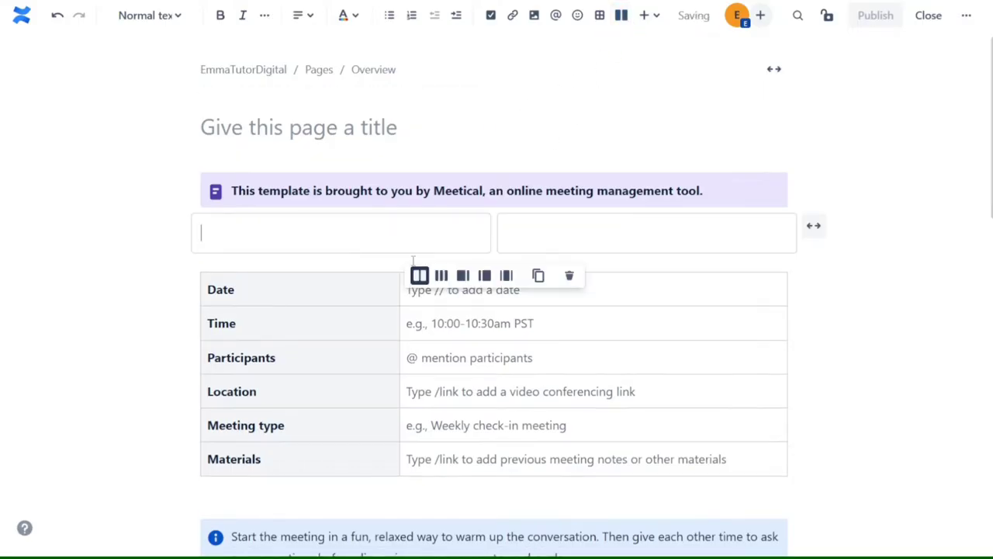
click(465, 276)
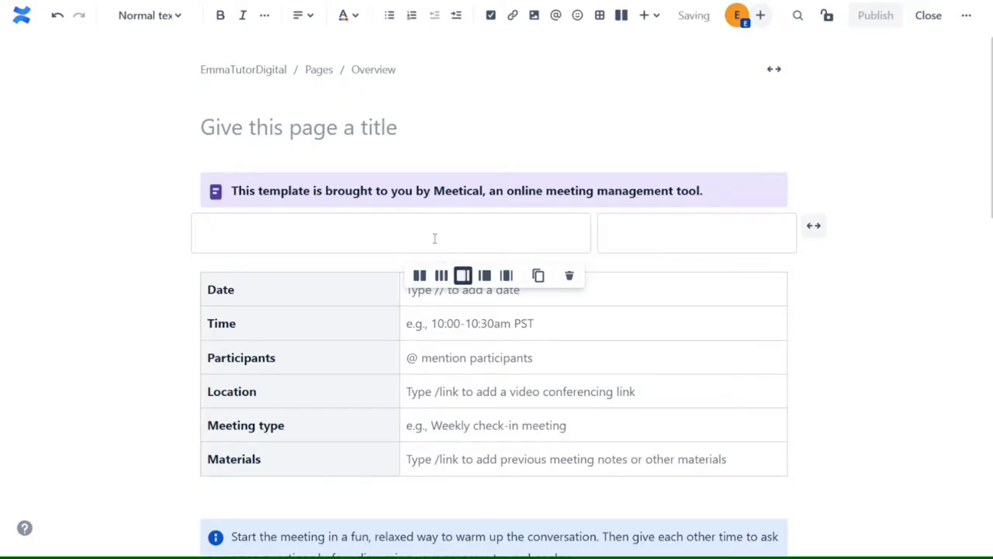
click(659, 22)
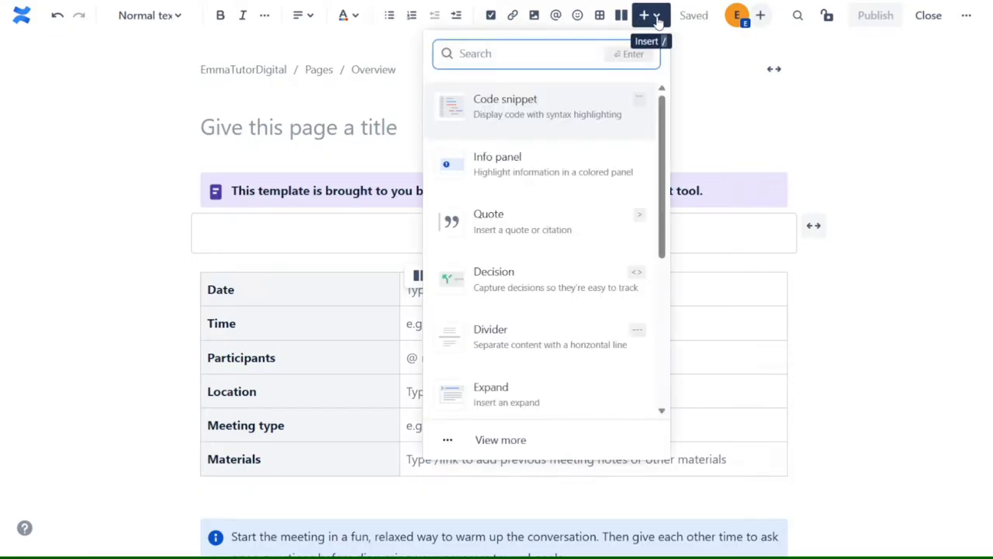
key(Escape)
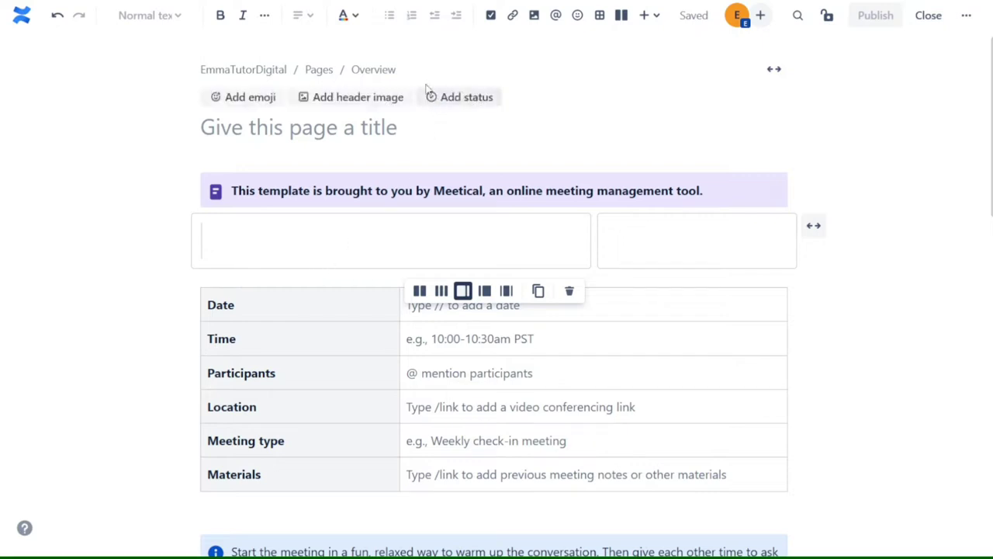
Start a link in the left column, then open and close the Atlassian app switcher twice.
click(511, 19)
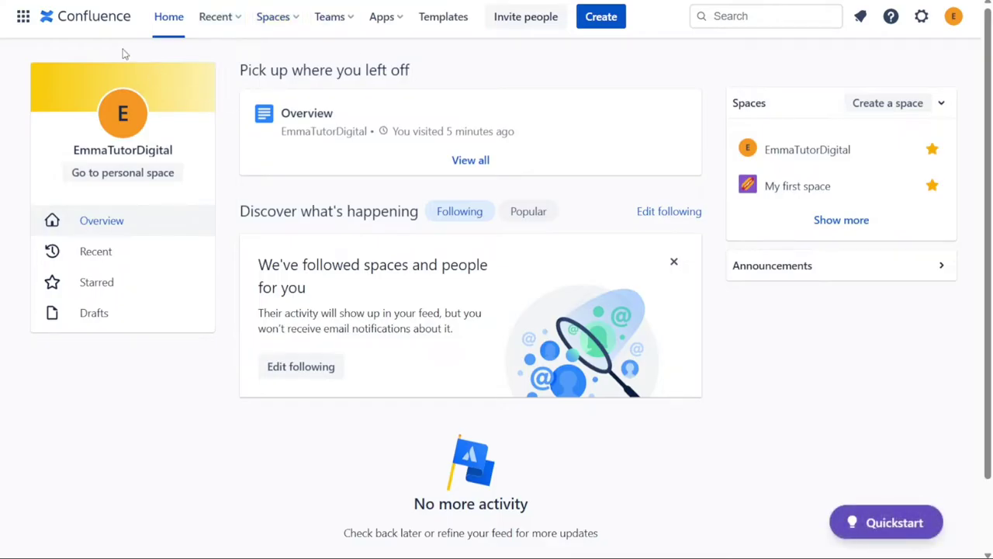
click(24, 17)
click(24, 18)
click(24, 19)
click(24, 19)
click(23, 17)
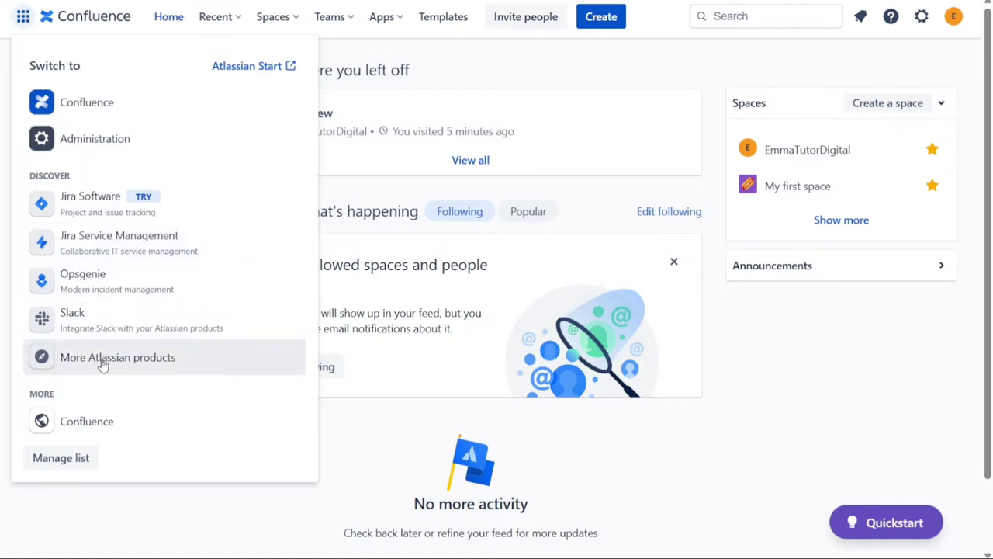
click(349, 60)
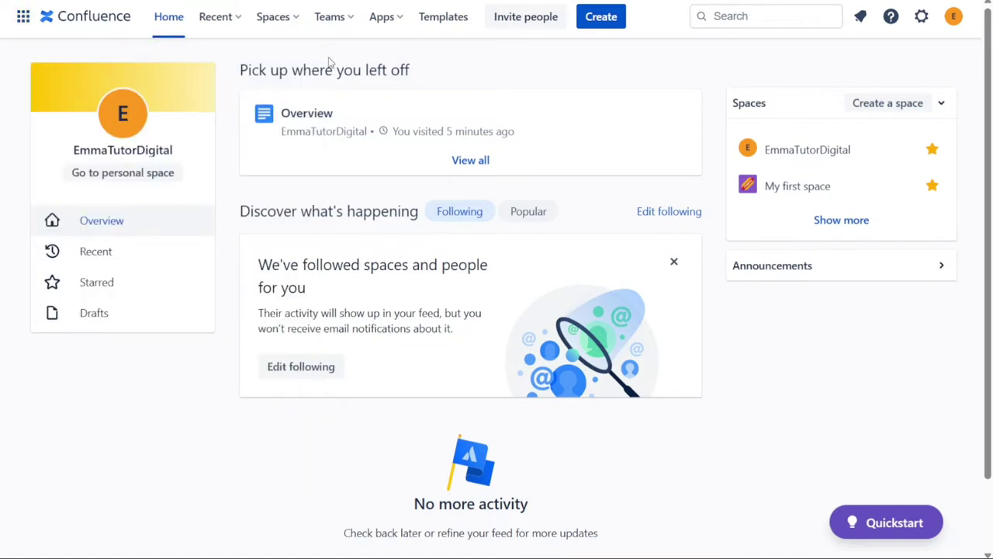
click(24, 18)
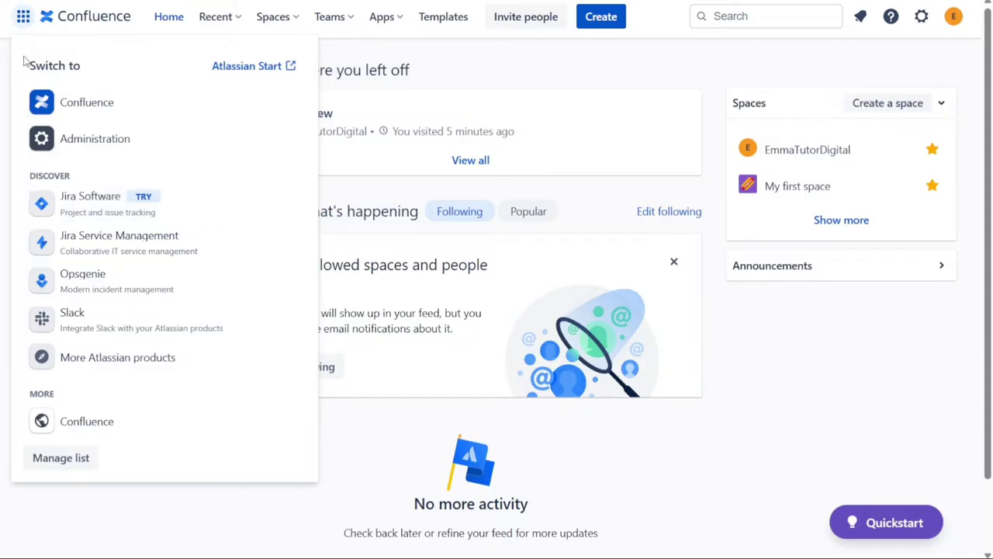
click(23, 16)
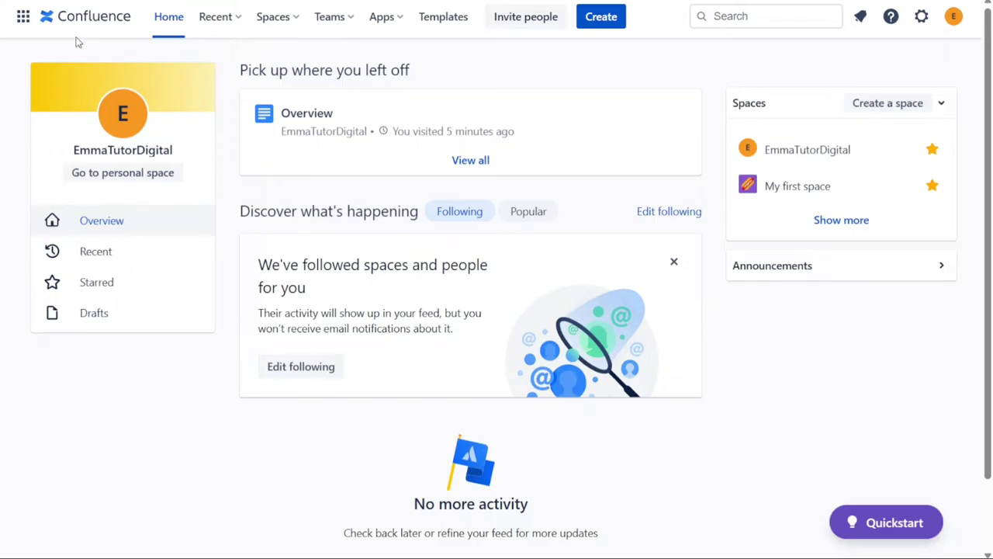
Return to the Home page and collapse the Announcements panel.
click(172, 22)
click(915, 270)
Browse Recent's Worked on, Created by me, Starred and Drafts tabs, then show starred spaces.
click(228, 27)
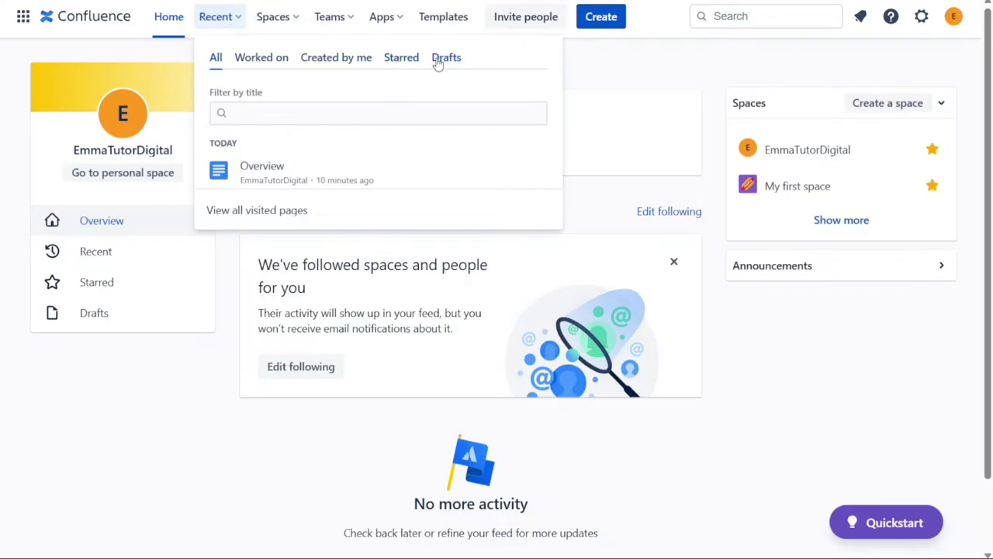
click(264, 65)
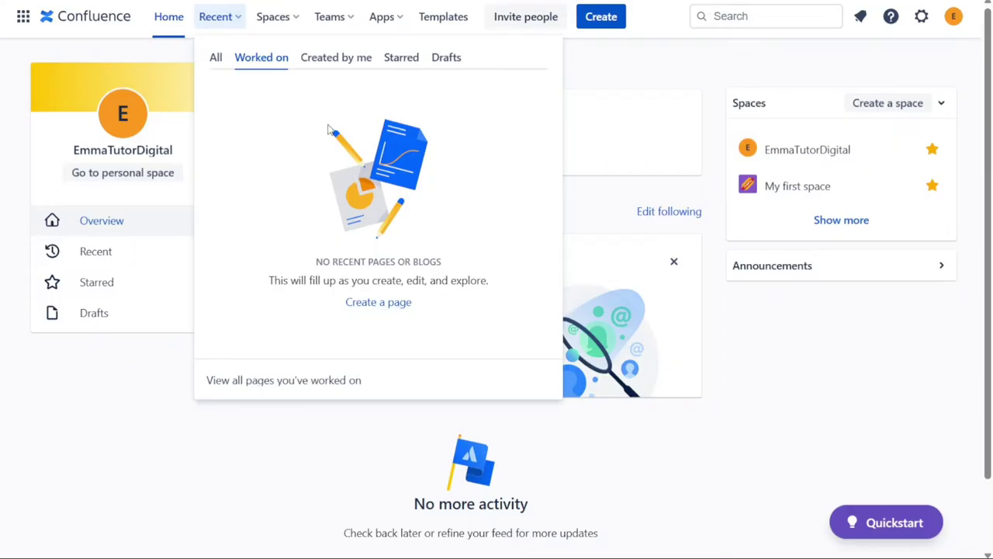
click(334, 66)
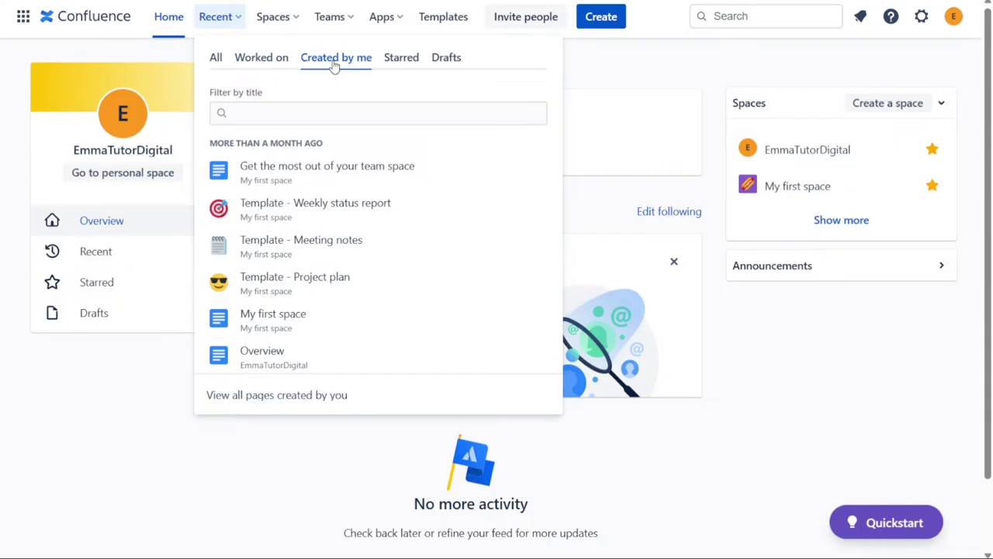
click(399, 56)
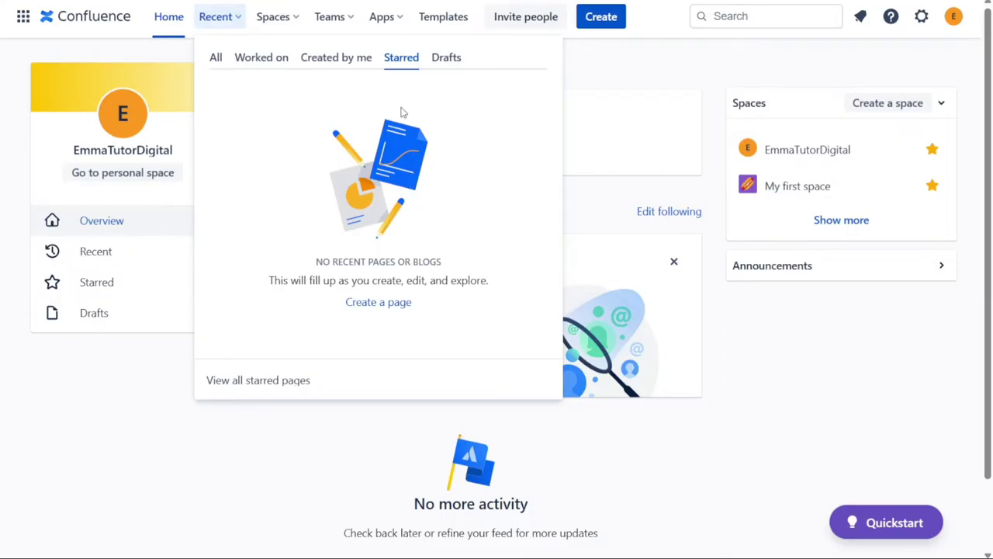
click(439, 65)
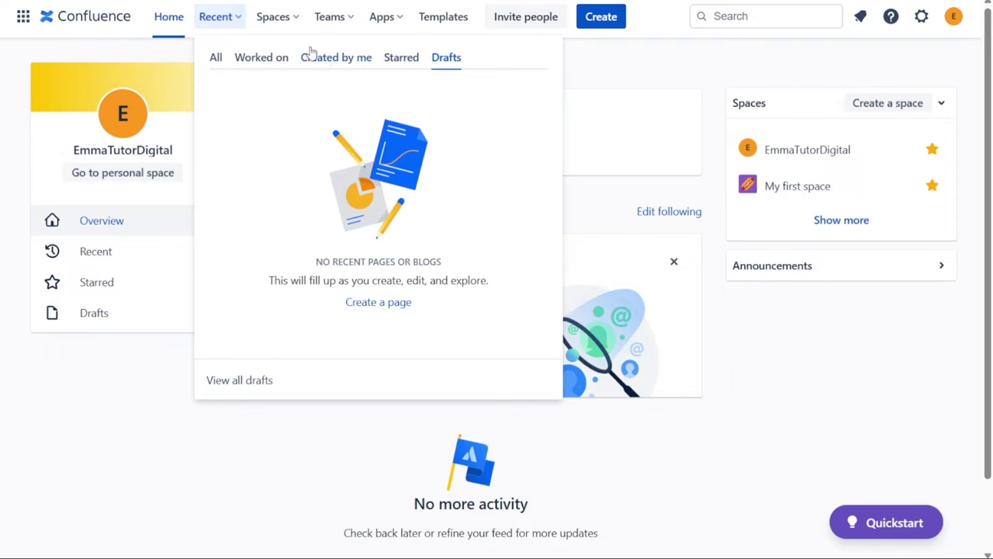
click(296, 9)
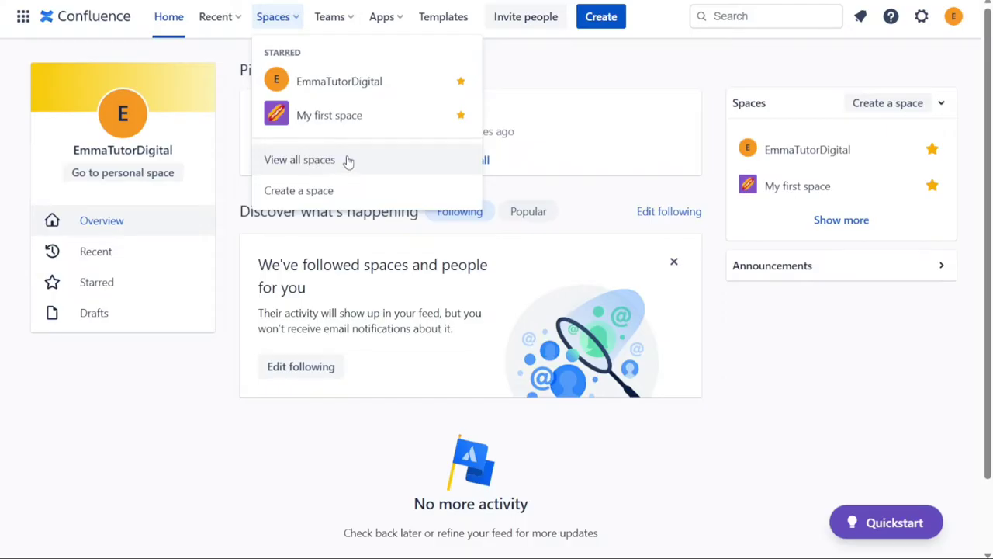
Start the Create a new space wizard and cancel it without creating a space.
click(324, 195)
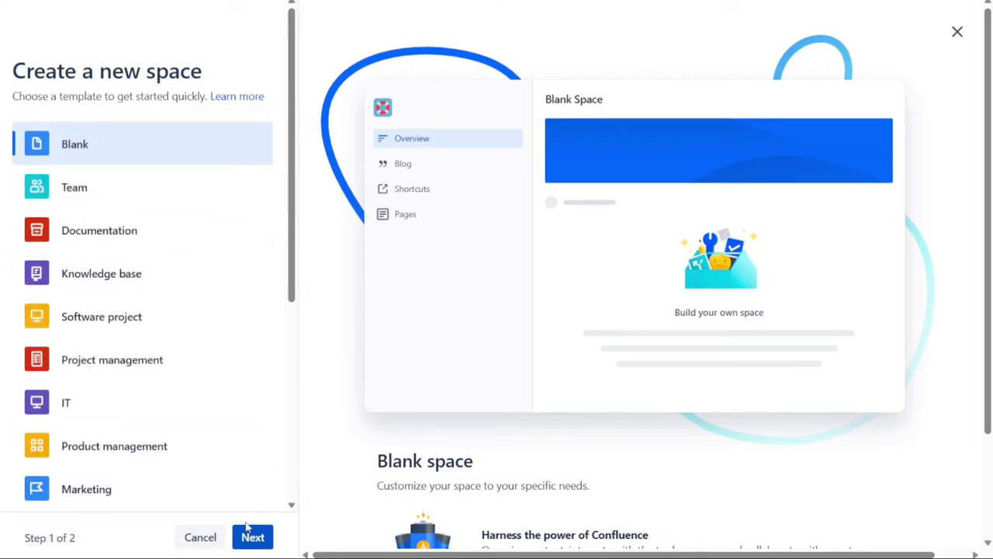
click(213, 541)
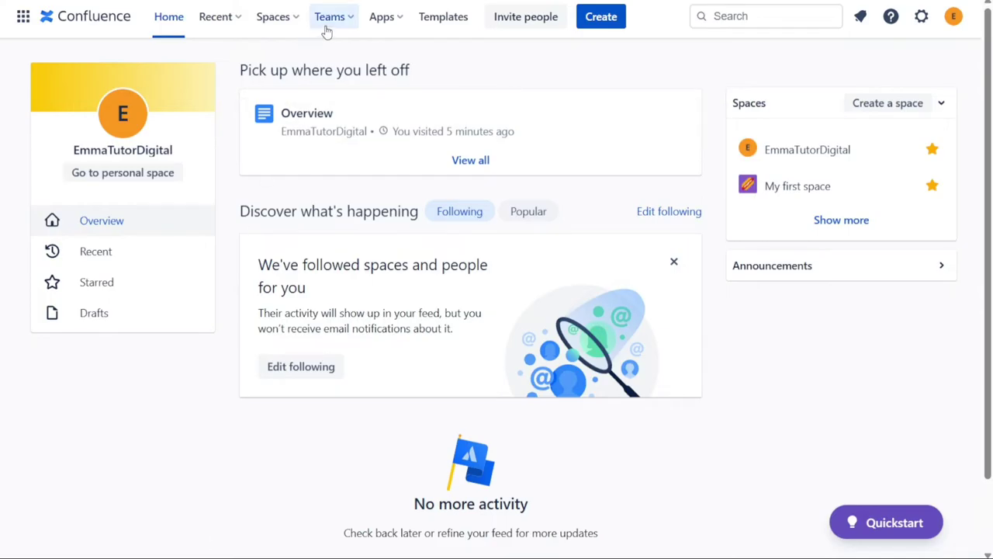
Go to Search people and teams from the Teams menu.
click(325, 29)
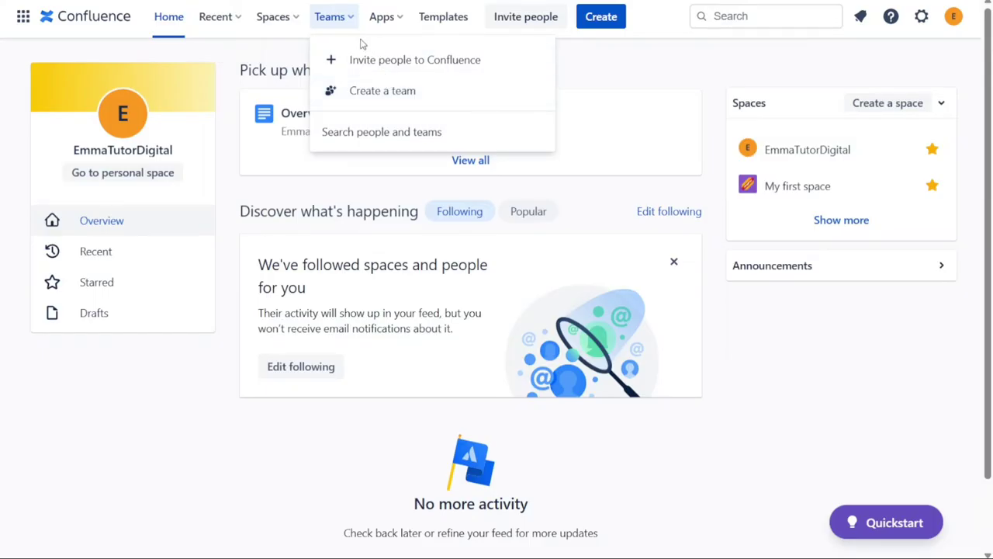
click(365, 136)
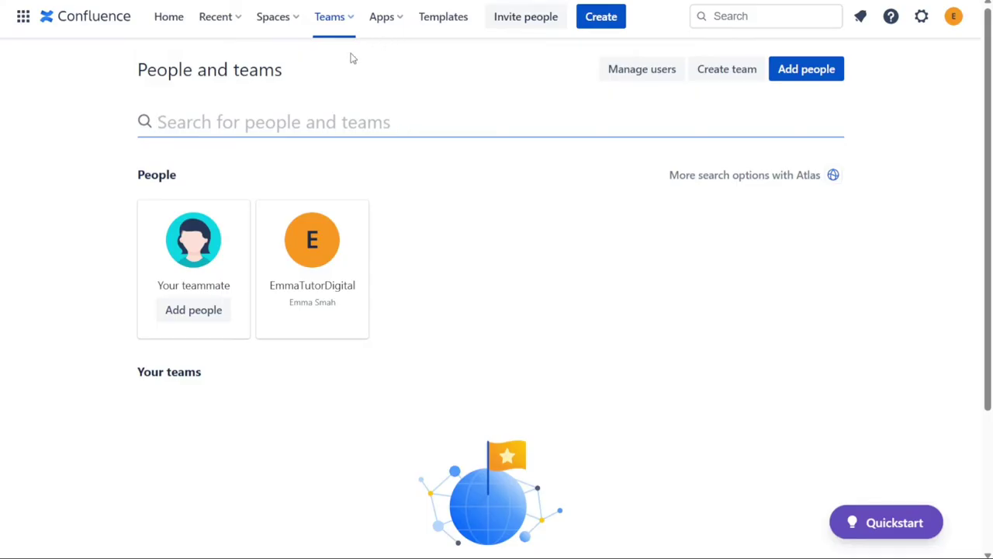
Choose Find new apps from the Apps menu to reach the Marketplace, then reopen and dismiss it.
click(384, 17)
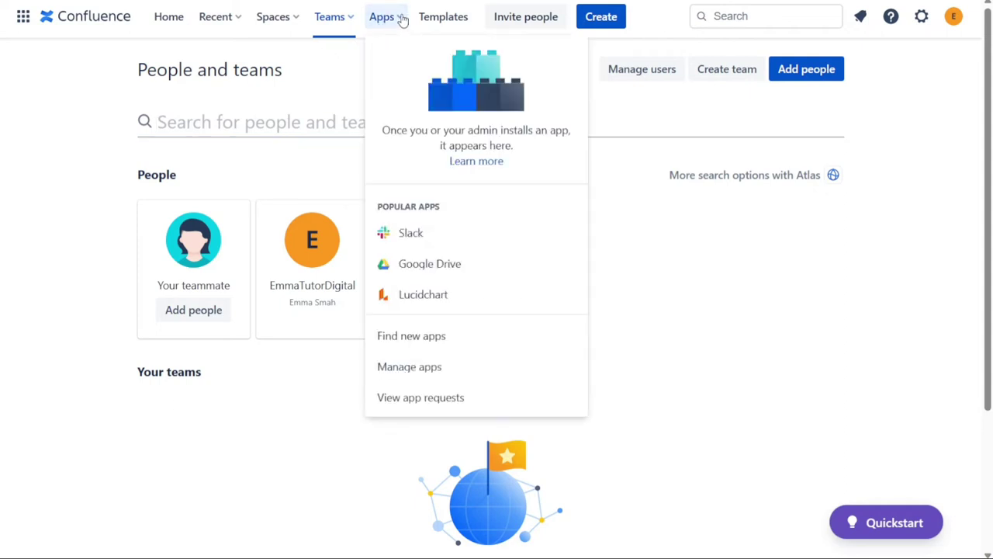
click(411, 339)
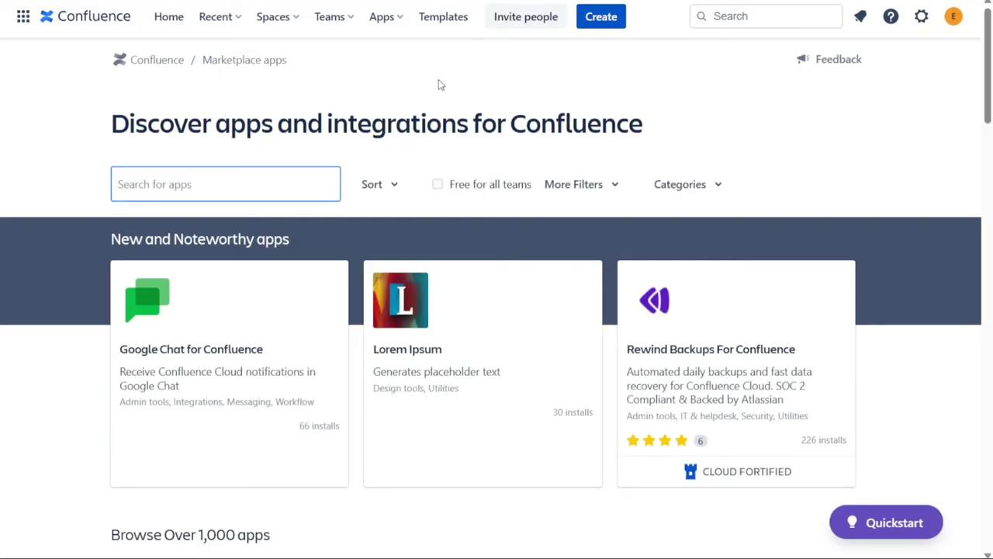
click(395, 20)
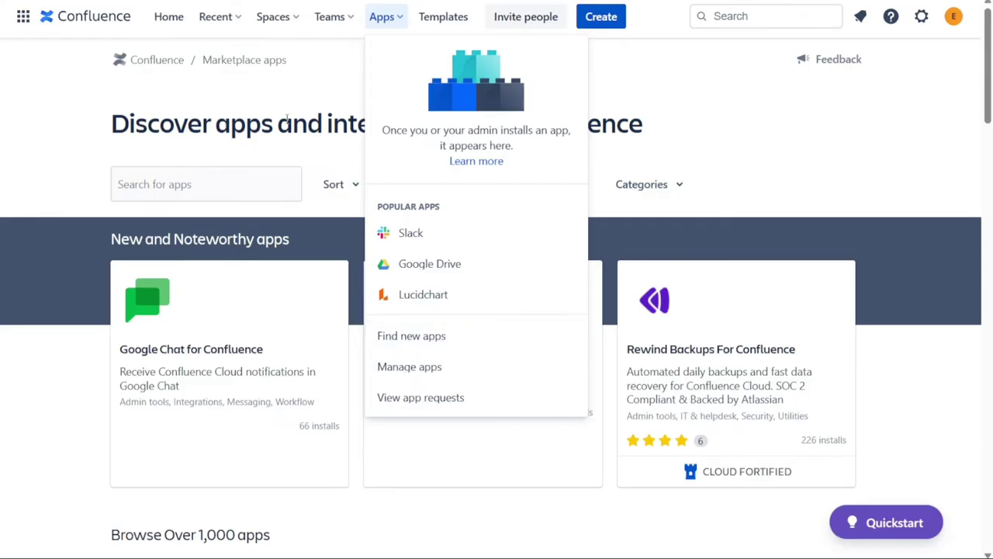
click(264, 85)
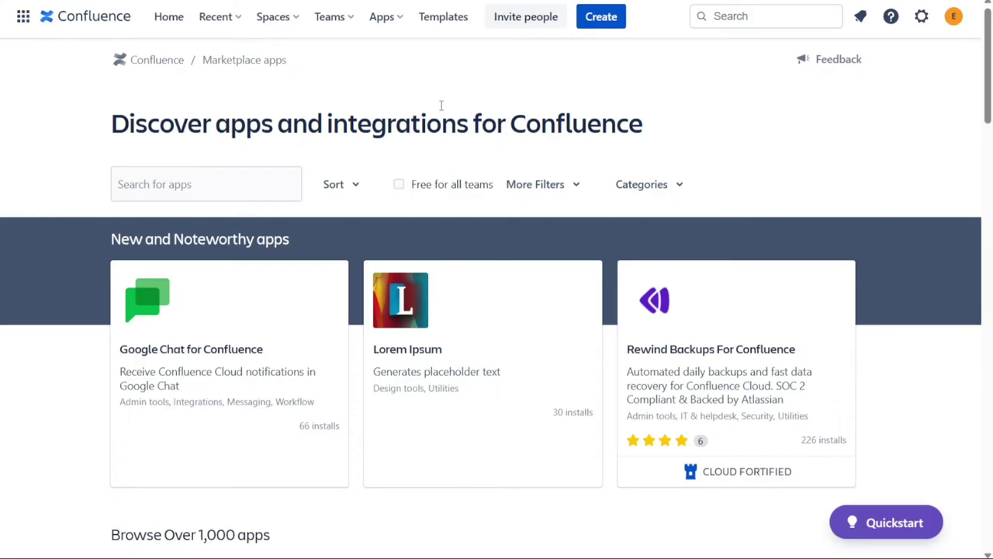
scroll(440, 105, down, 5)
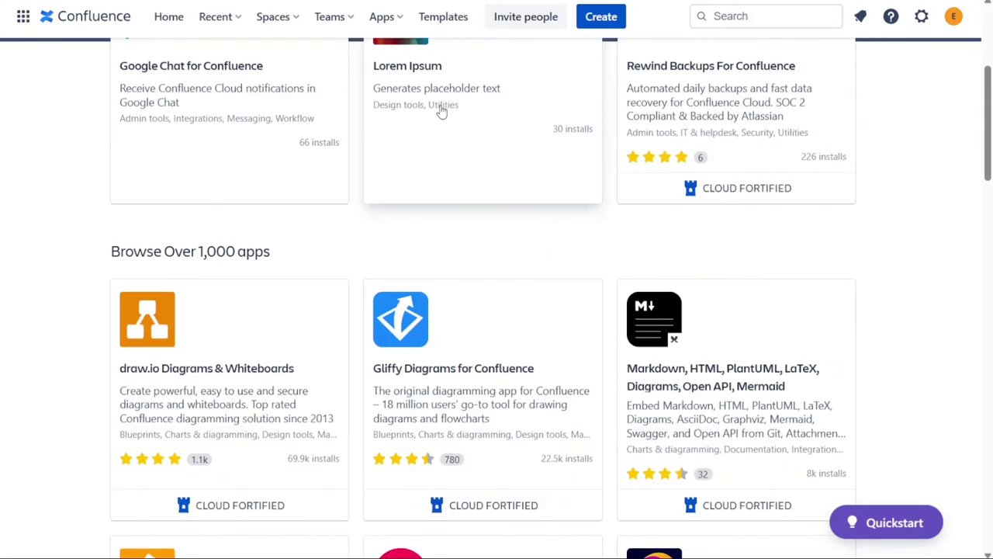
scroll(441, 111, down, 7)
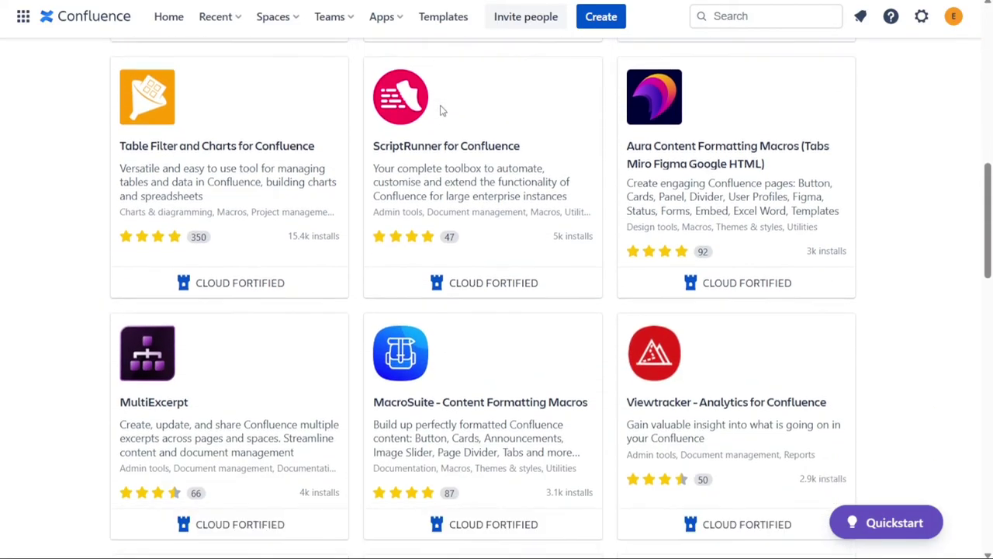
scroll(441, 111, down, 7)
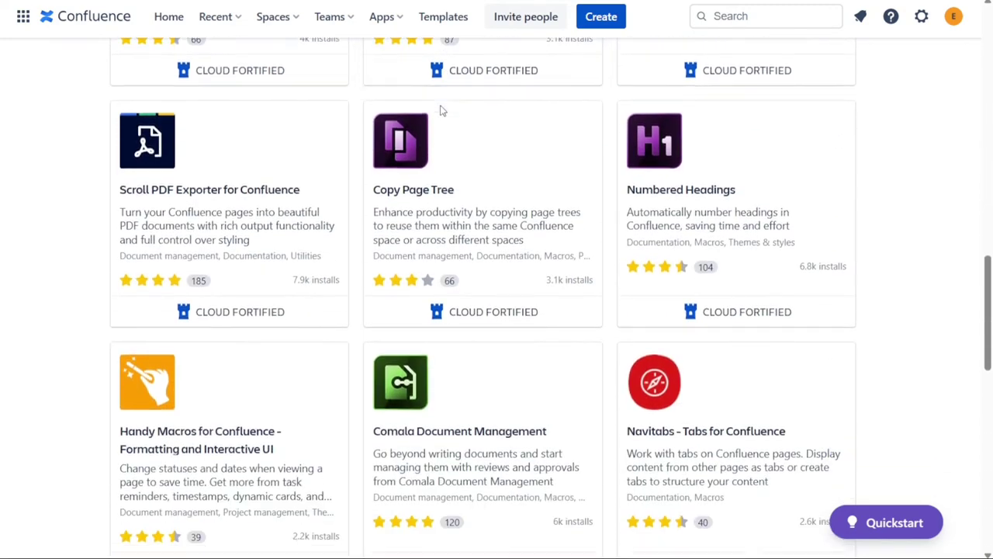
scroll(441, 111, down, 5)
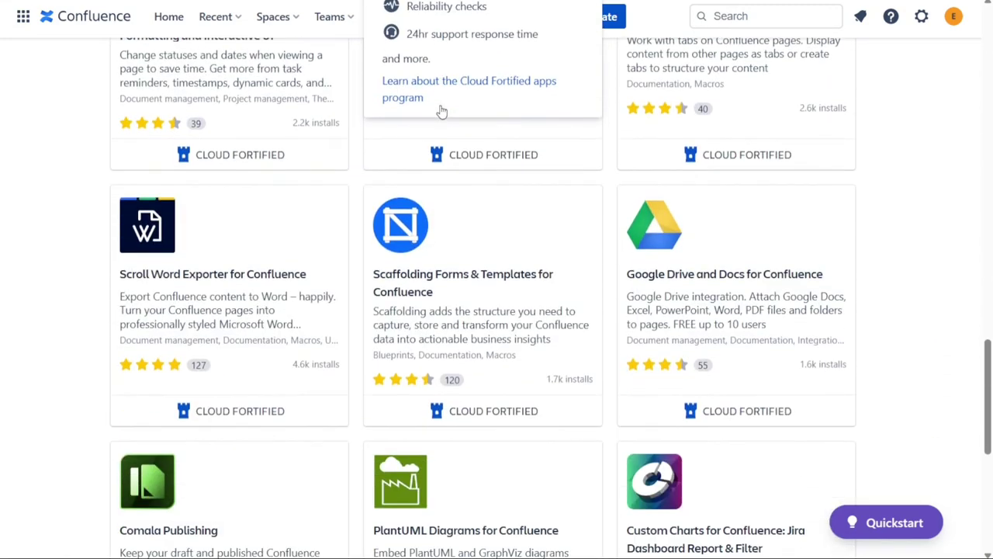
scroll(440, 111, down, 6)
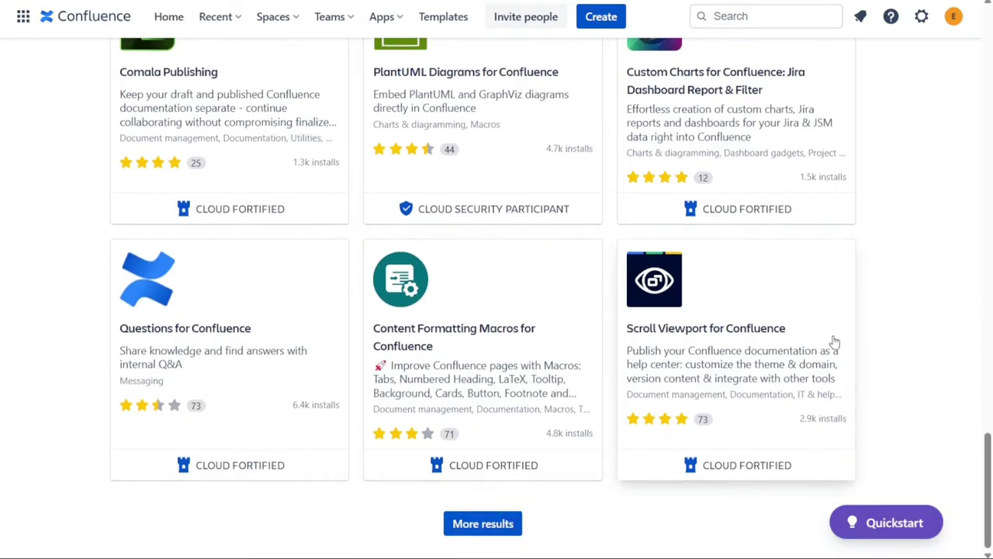
drag(989, 513, 963, 43)
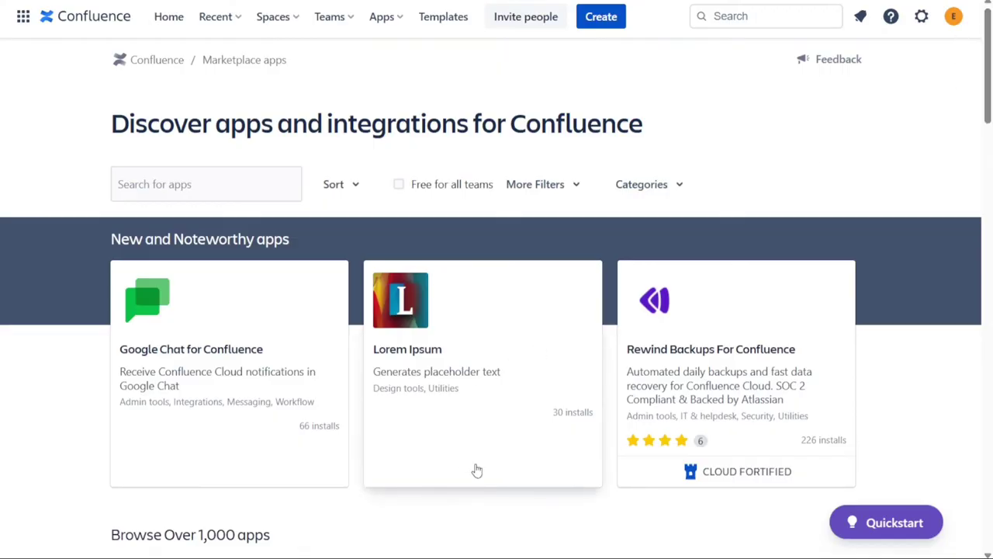
Open the Google Chat for Confluence app and start its free trial.
click(226, 355)
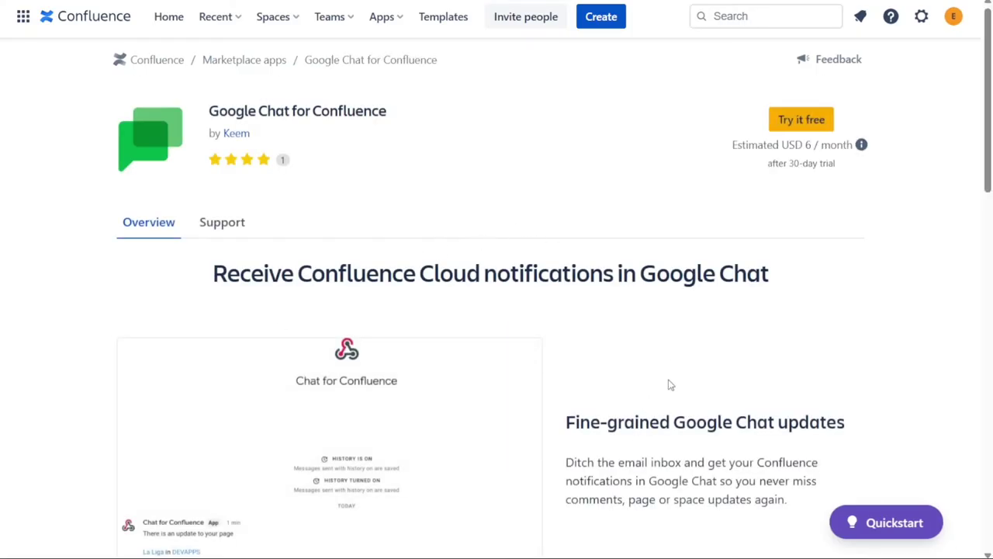
click(816, 122)
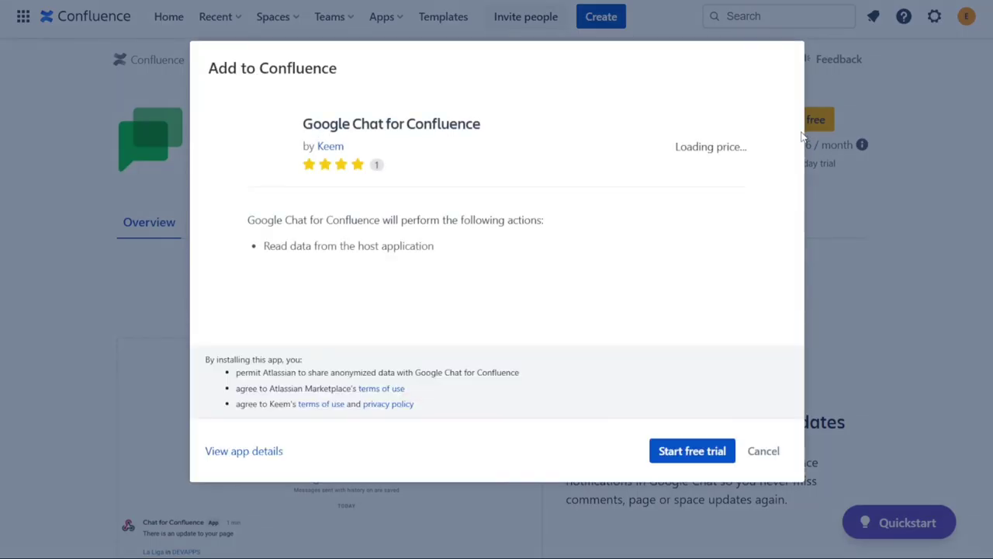
click(703, 455)
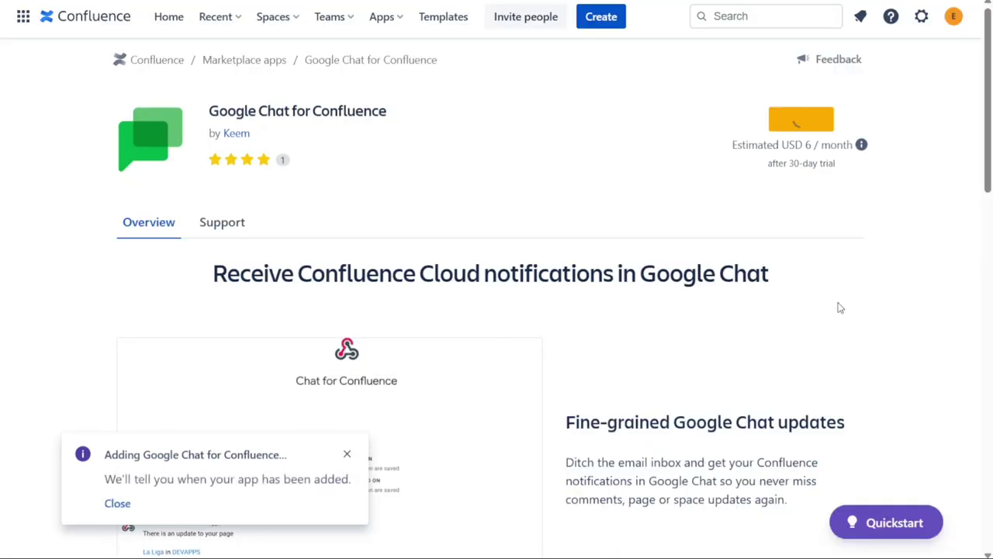
mouse_move(787, 149)
Preview the 4 Ls Retrospective, 90-day plan and 5 Whys Analysis templates in the gallery.
click(454, 23)
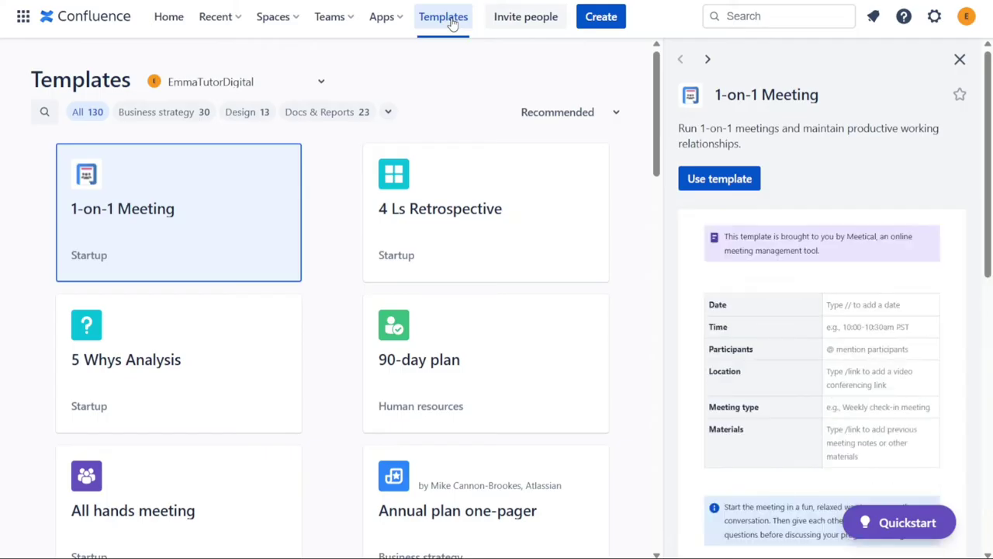
click(439, 212)
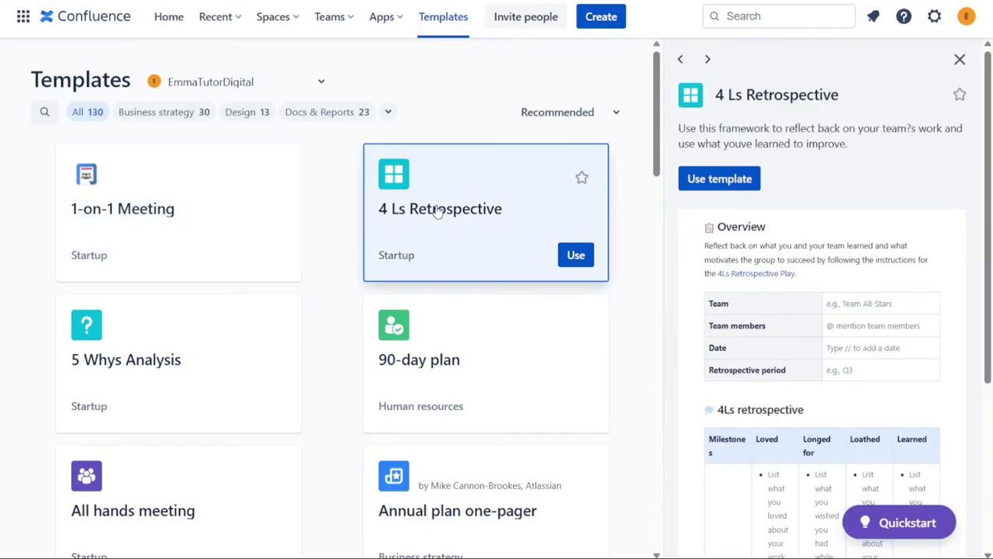
click(445, 356)
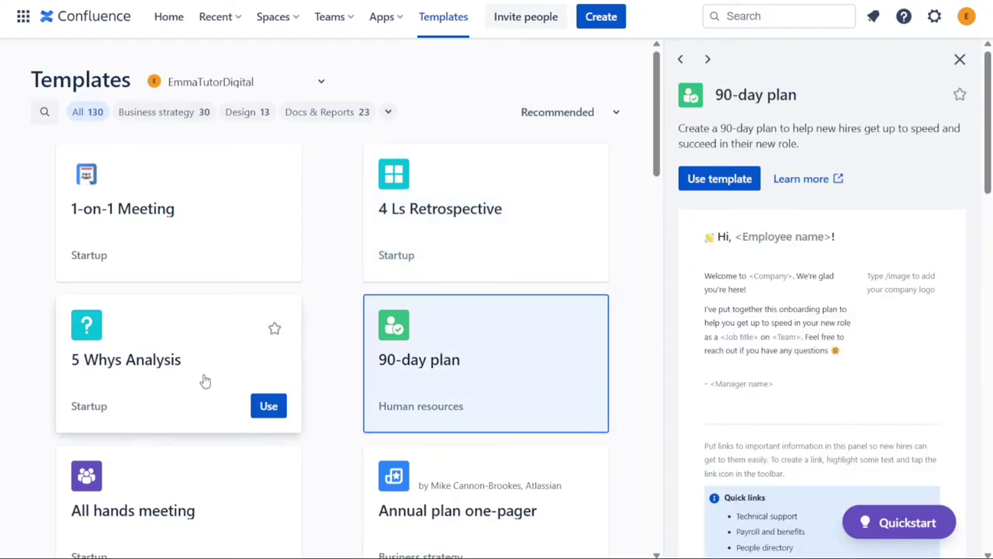
click(204, 378)
Preview the Business plan one-pager and Blog post templates, then filter to Productivity.
scroll(650, 272, down, 6)
click(505, 294)
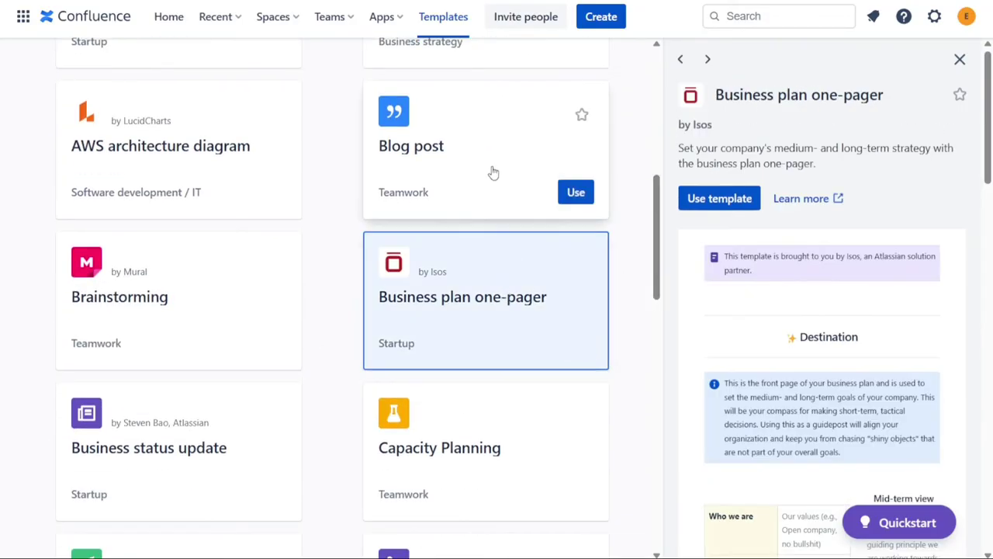
click(492, 171)
drag(660, 251, 652, 115)
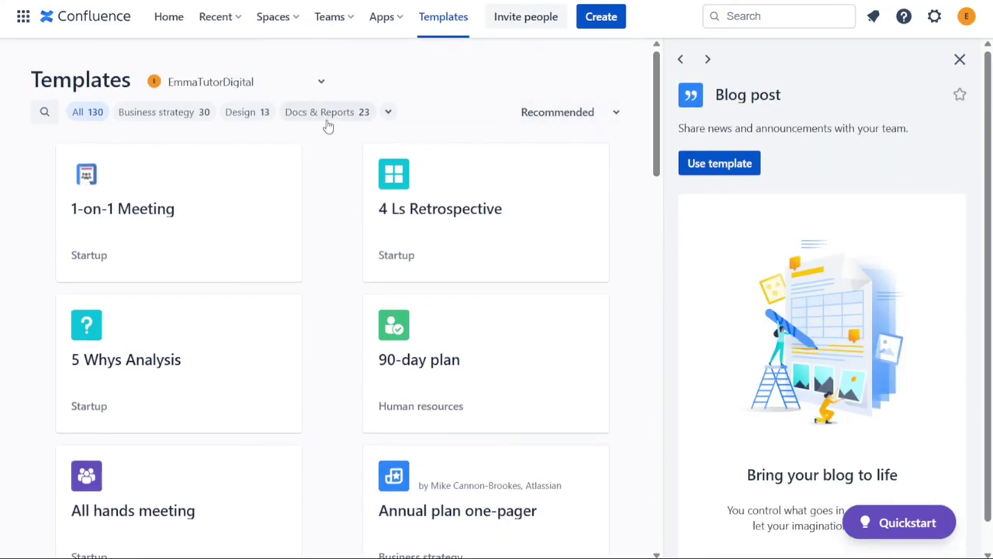
click(386, 114)
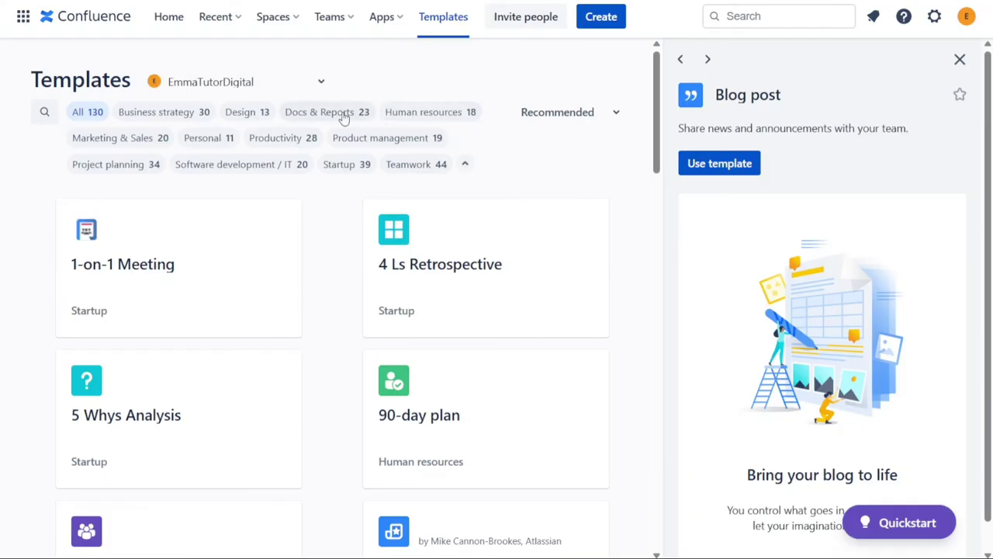
click(294, 145)
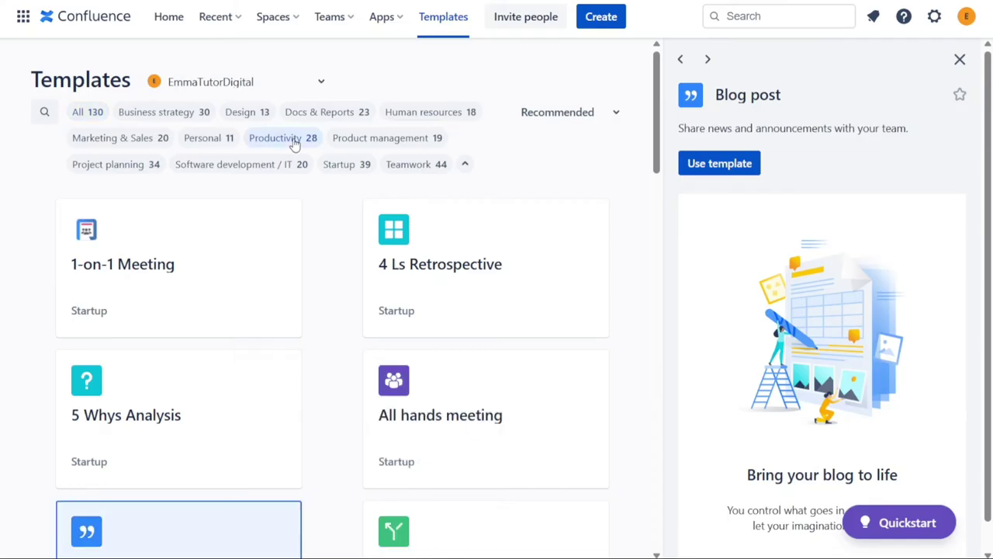
Bring up Invite people and close the dialog without adding anyone.
click(511, 24)
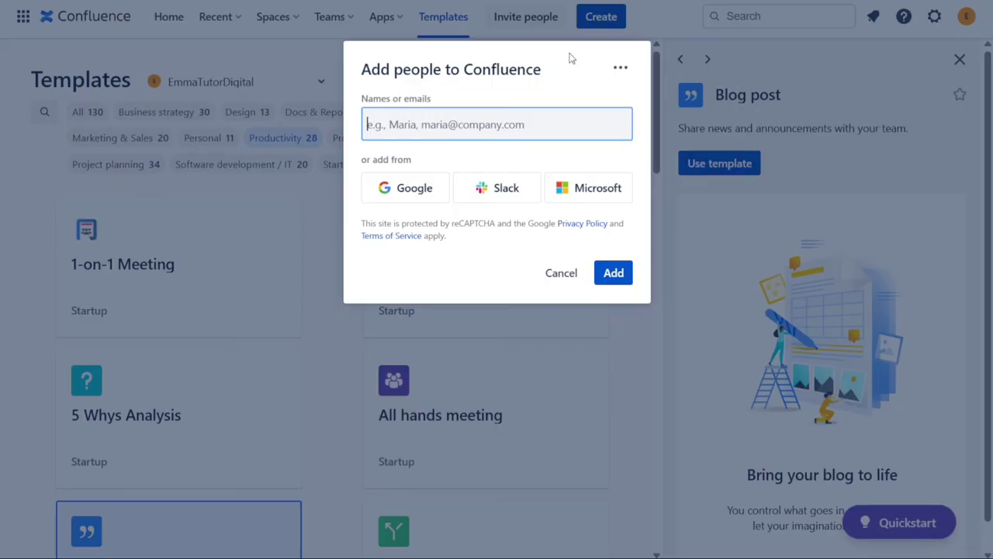
click(633, 33)
Start a new blank page, dismiss the Learn the basics tips, and view the Import options.
click(609, 19)
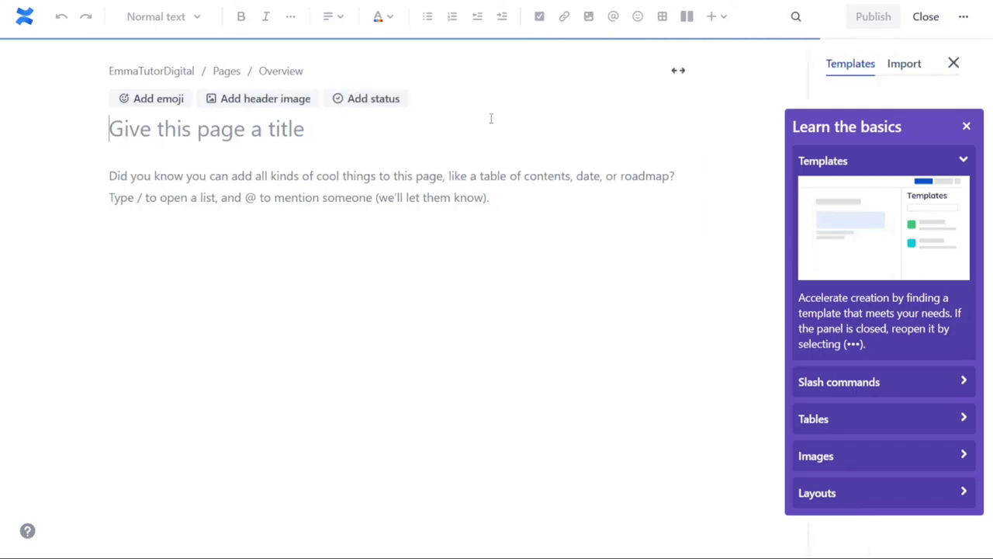
click(966, 128)
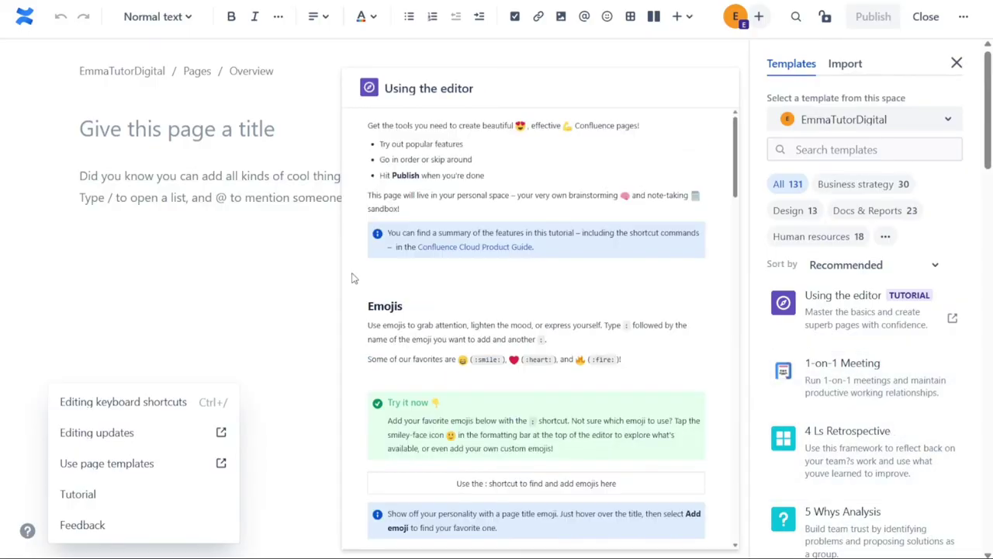
click(835, 74)
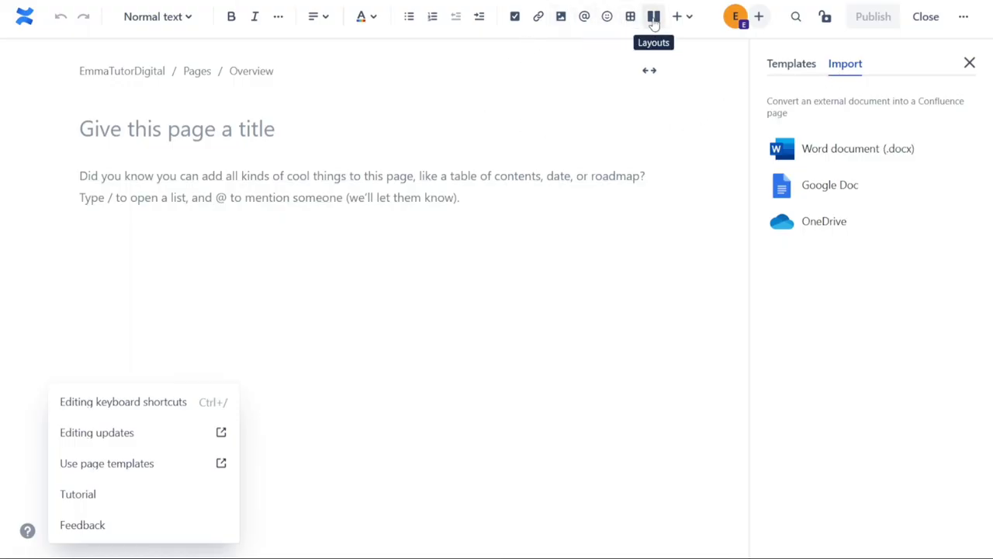
Add a two-column layout to the page and scroll through the Insert elements list.
click(654, 17)
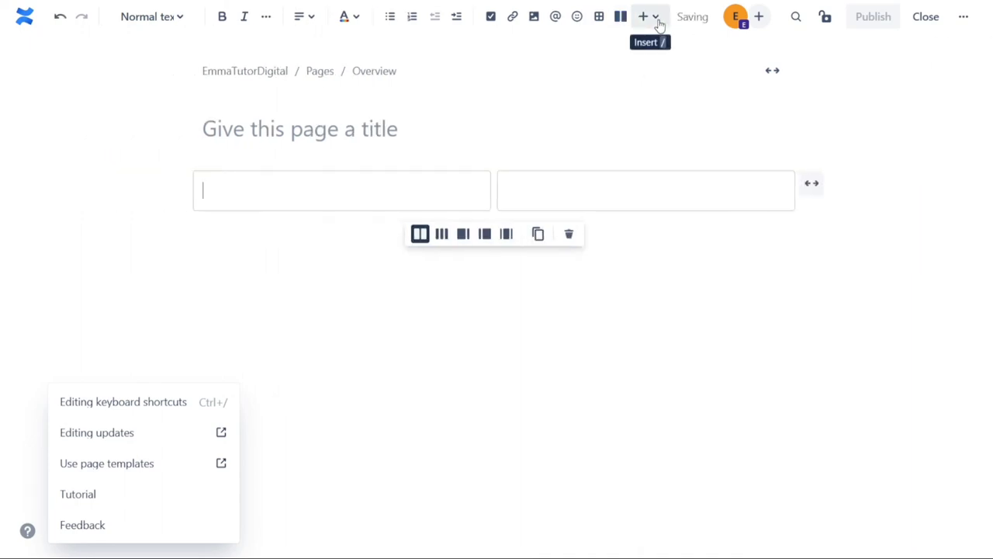
click(655, 17)
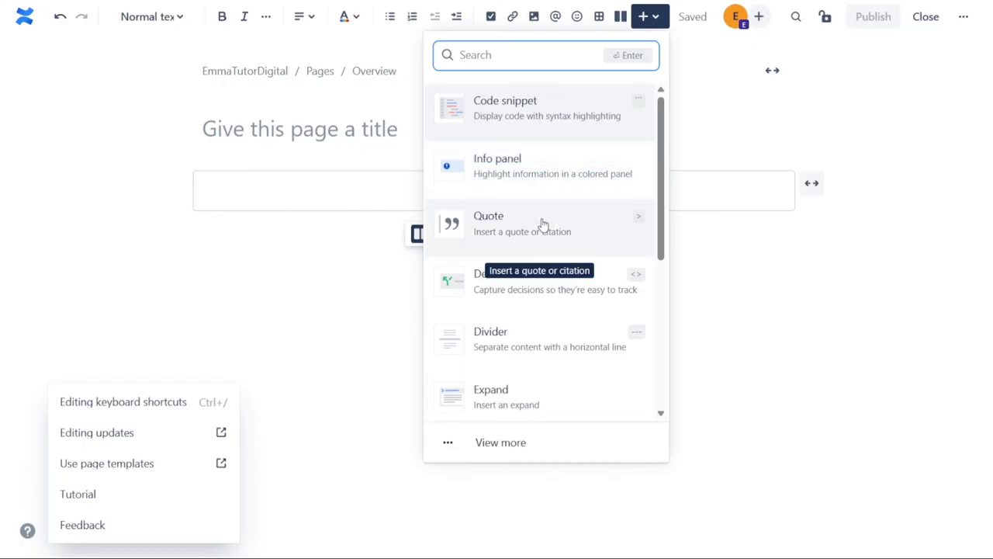
drag(660, 211, 643, 330)
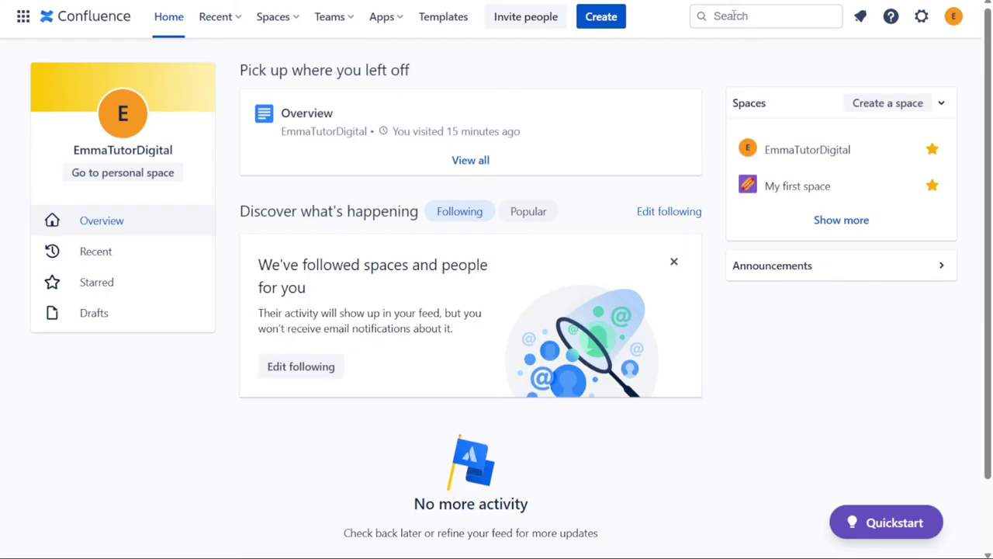
Check recent search suggestions, then view the empty Watching and Direct notification tabs and close them.
click(738, 17)
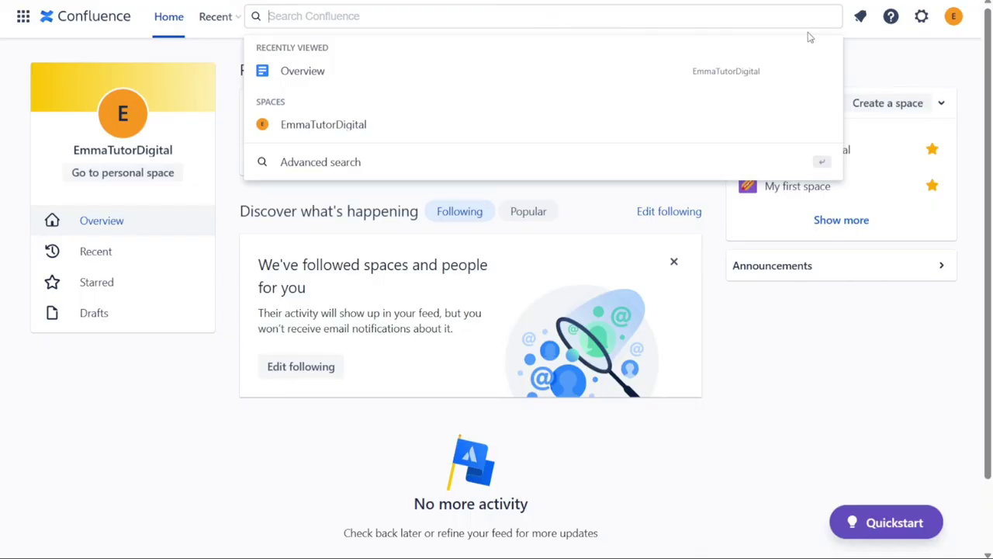
click(860, 17)
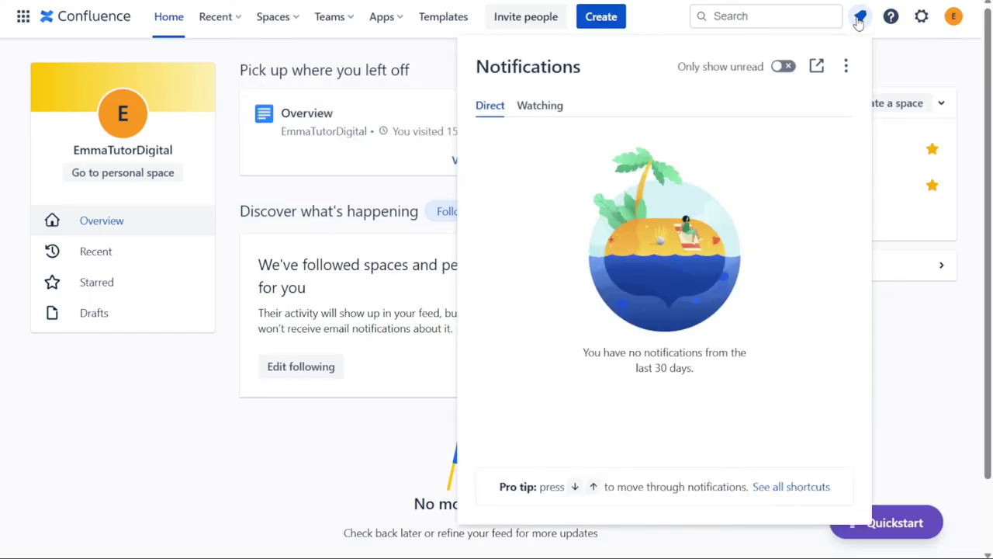
click(533, 107)
click(496, 109)
drag(694, 373, 617, 356)
click(759, 392)
Toggle the help panel, open the General Configuration settings, then show the account menu.
click(891, 17)
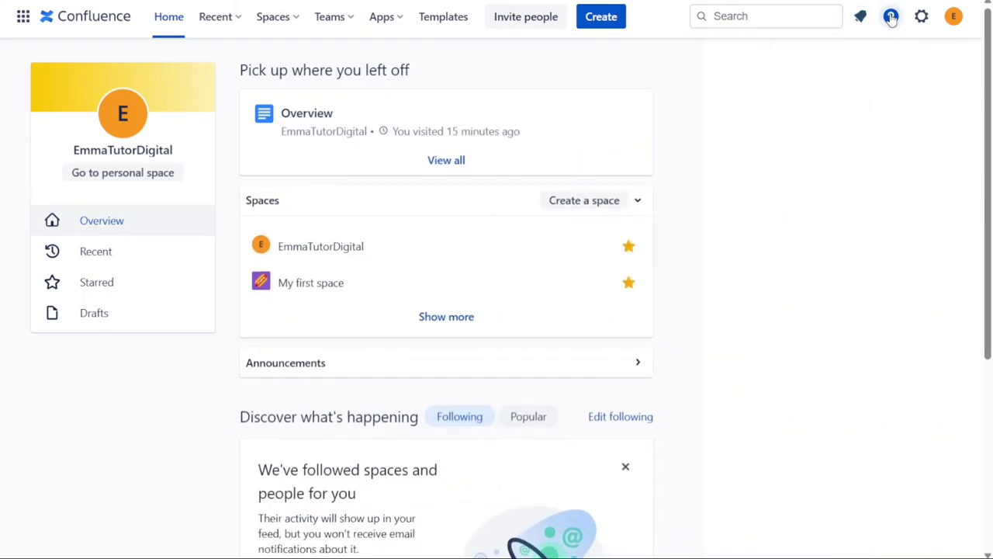
click(891, 17)
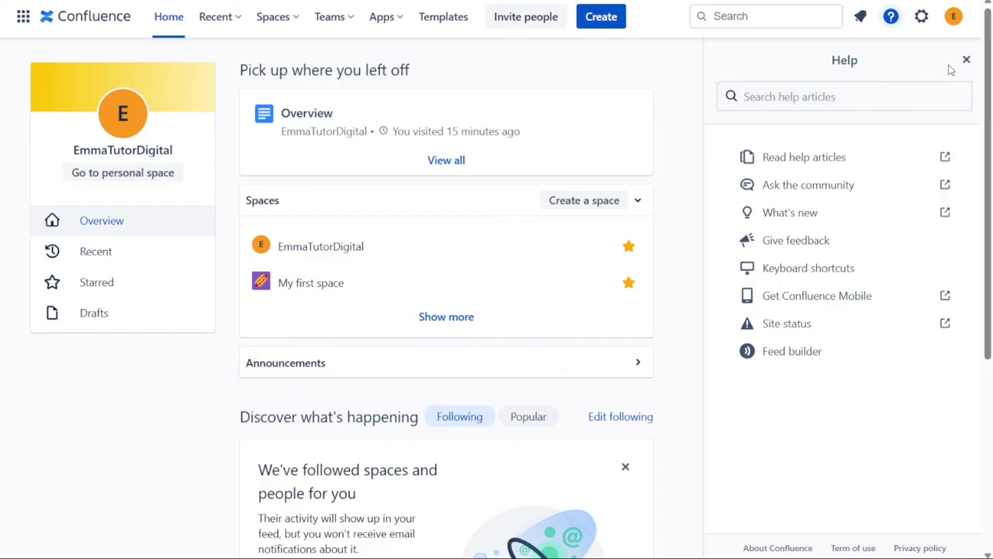
click(924, 23)
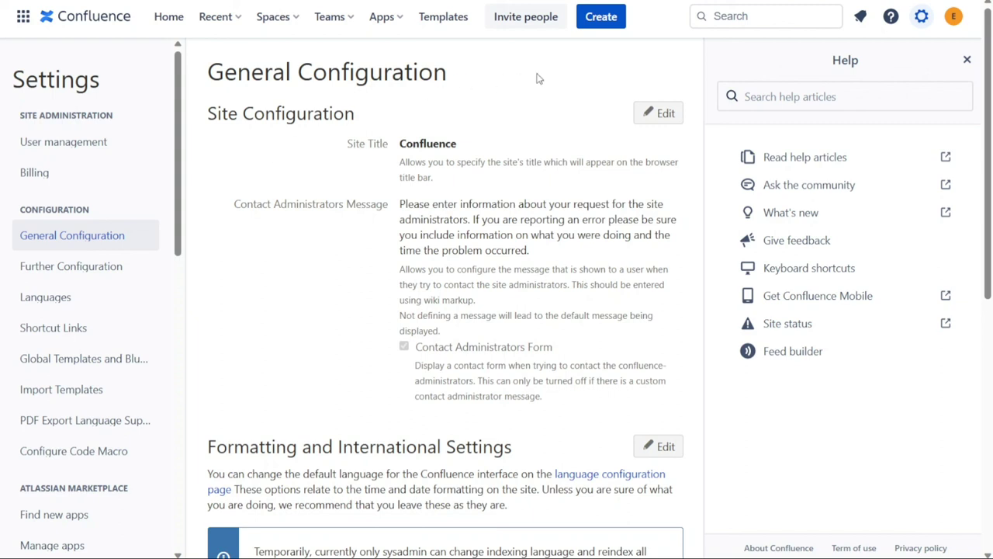
click(954, 17)
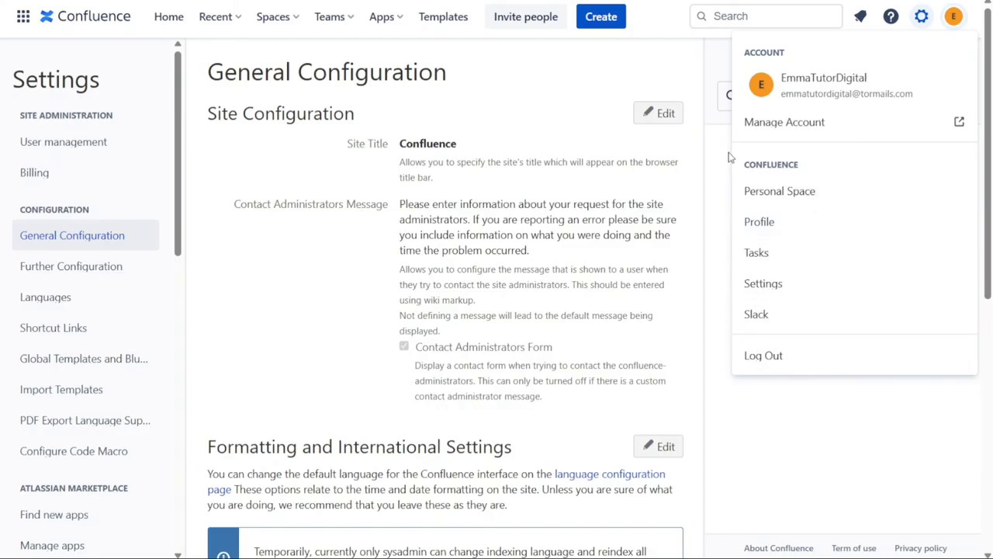
From the Home overview, create a new untitled page and place the cursor in its body.
click(164, 17)
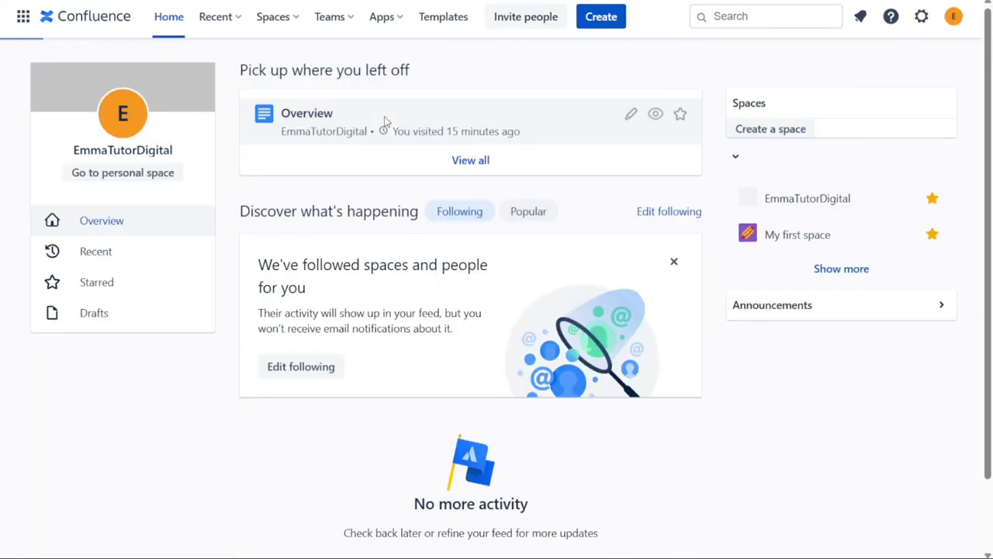
click(605, 17)
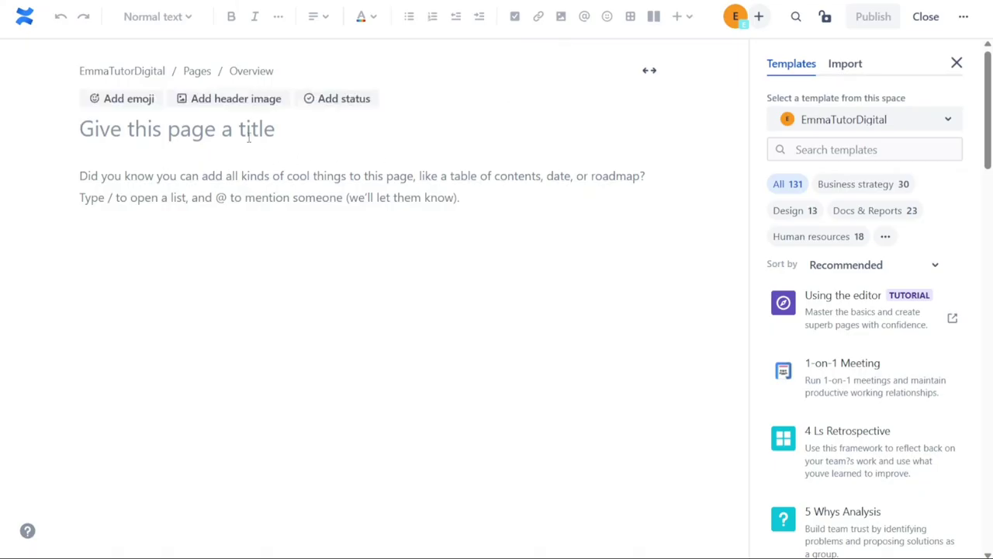
click(82, 177)
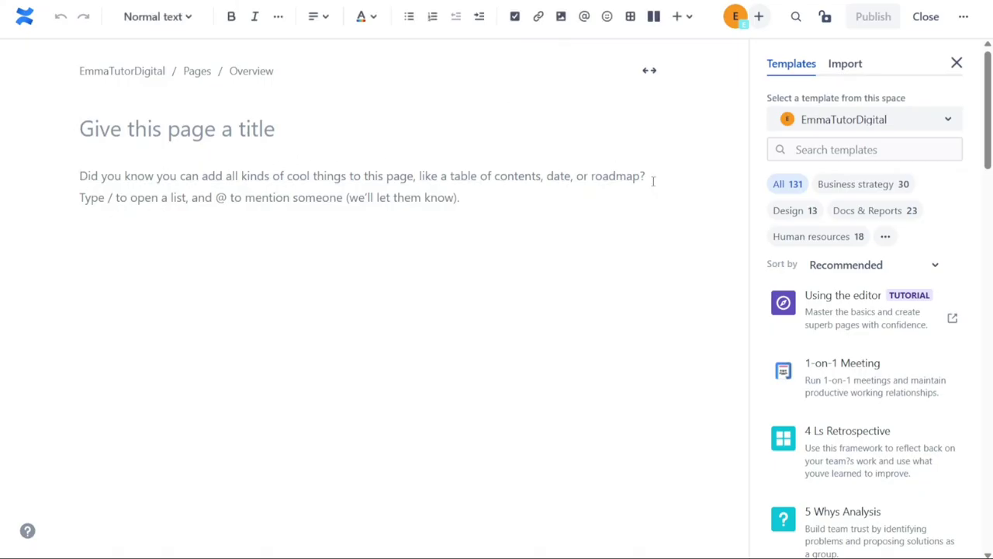